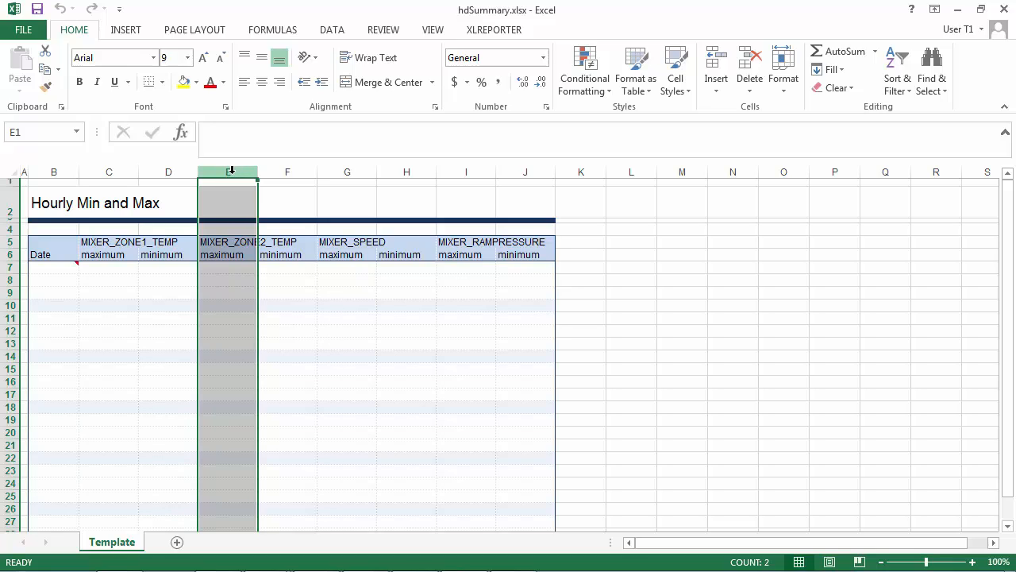
# - Insert a template column before the MIXER_ZONE2_TEMP maximum column and enter the heading "range" in cell E6
pyautogui.click(489, 32)
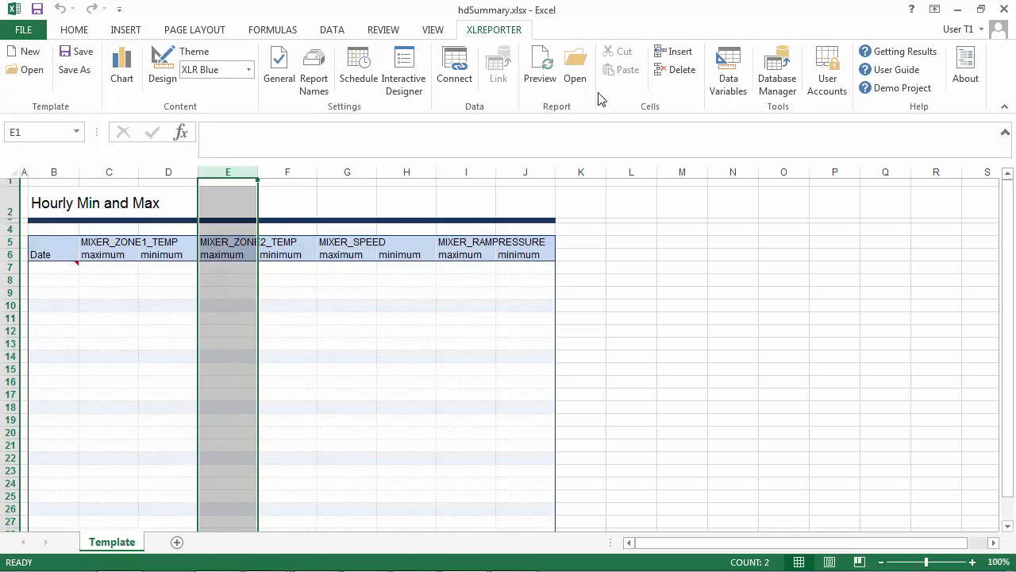
pyautogui.click(682, 62)
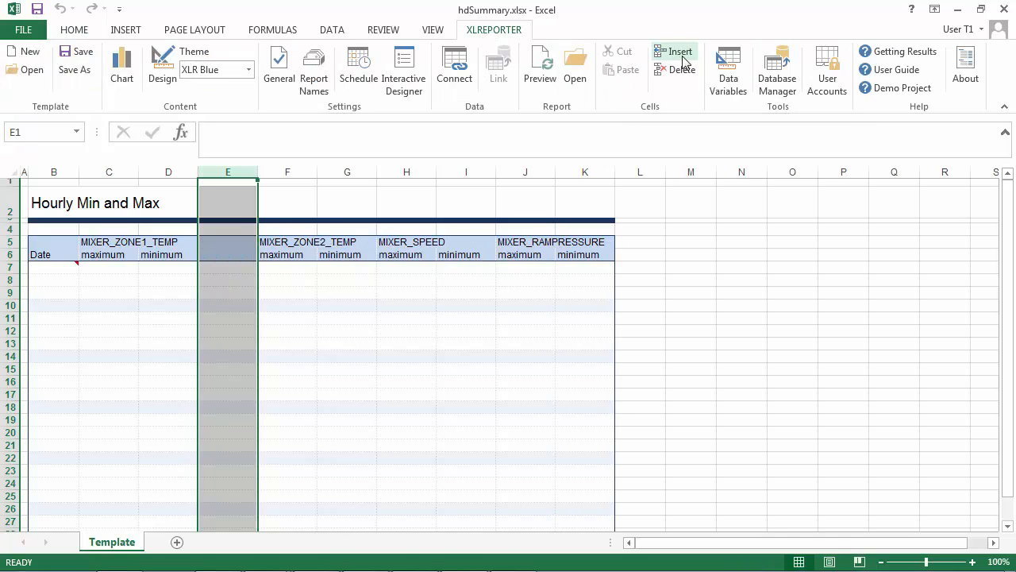
pyautogui.click(232, 255)
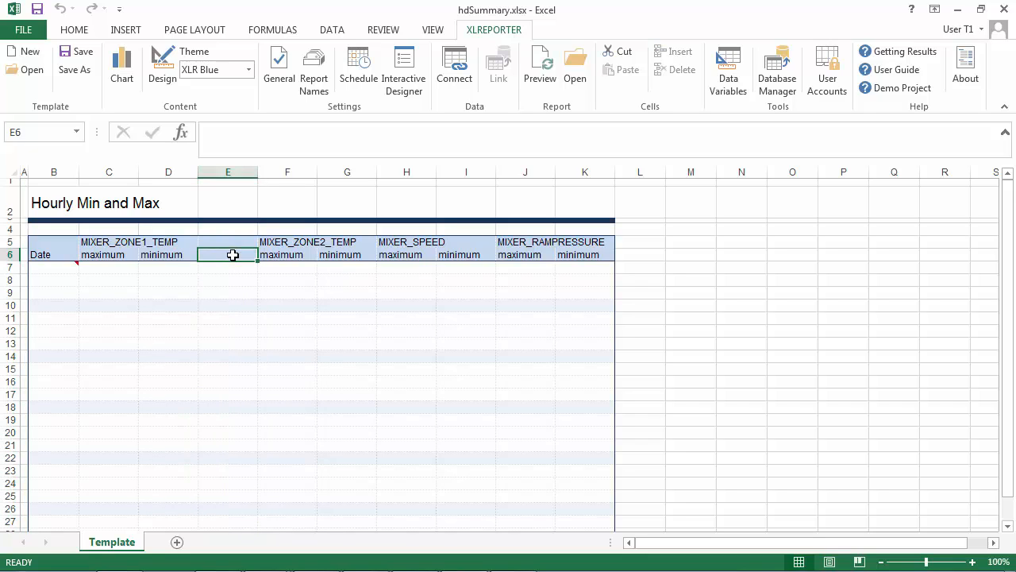
pyautogui.write('range')
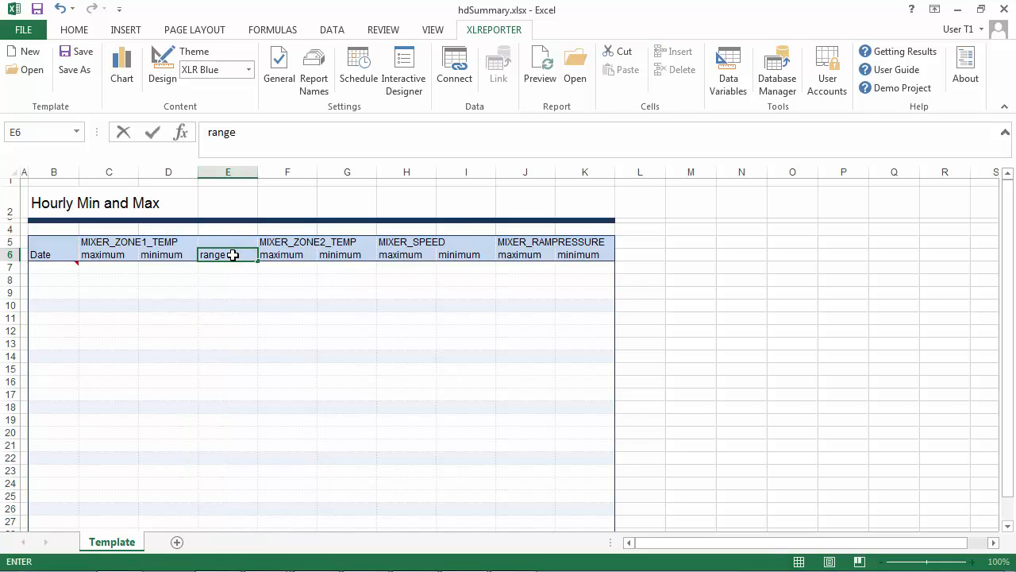
pyautogui.press('Return')
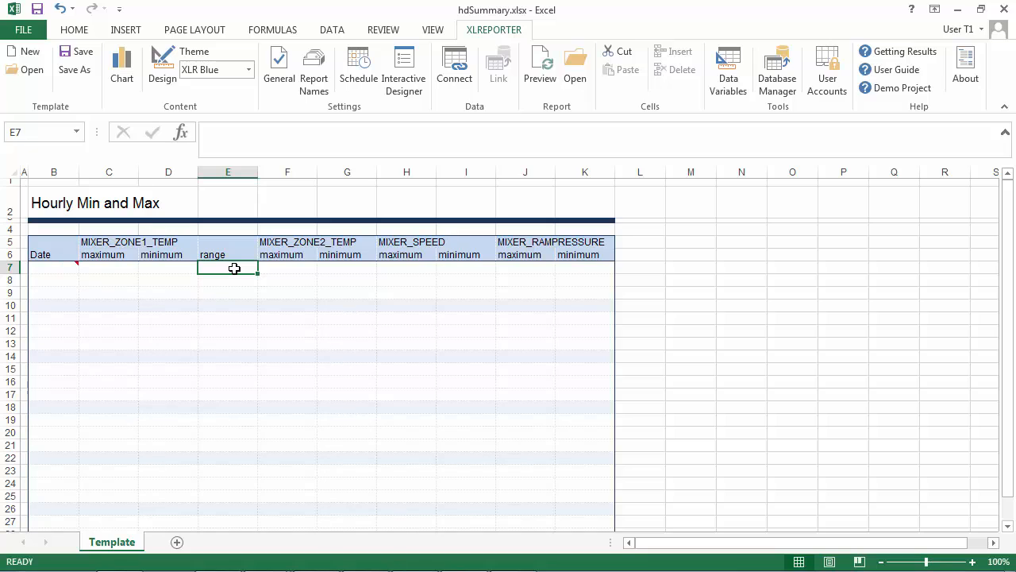
# - Enter the formula =C7-D7 in cell E7 to calculate the zone 1 temperature range
pyautogui.write('=')
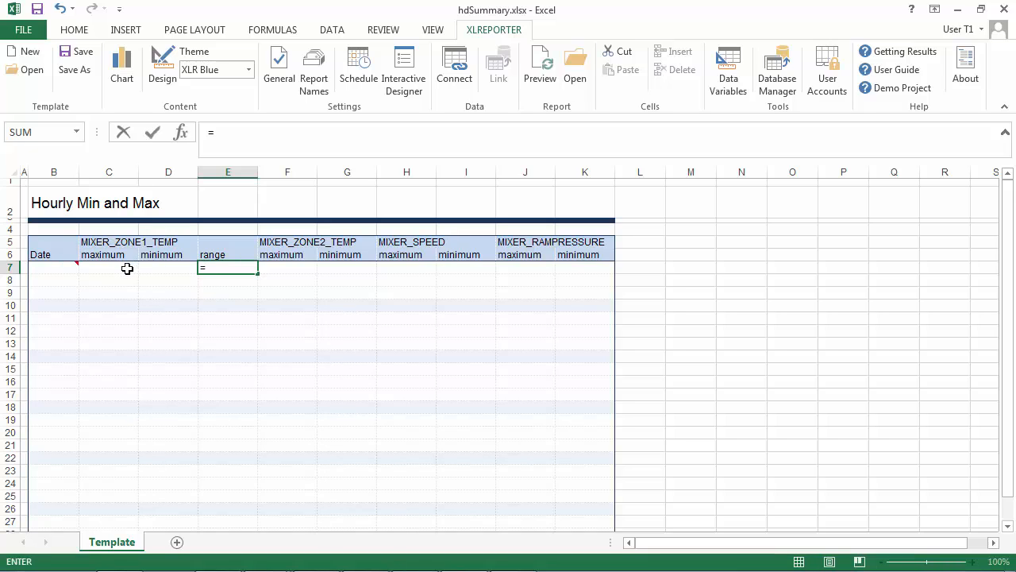
pyautogui.click(129, 268)
pyautogui.write('-')
pyautogui.click(167, 270)
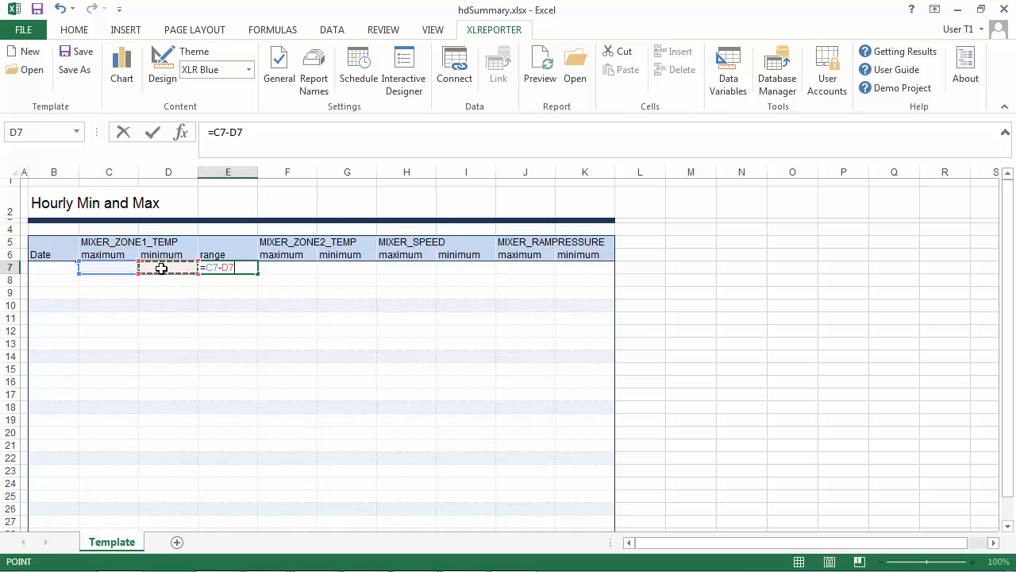
pyautogui.press('Return')
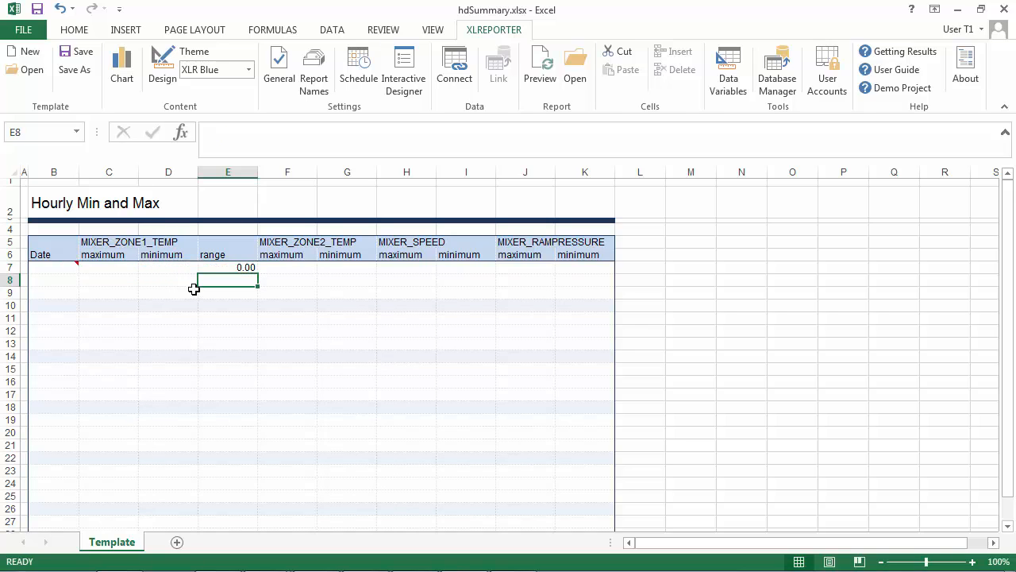
# - Copy the range formula from E7 to cells E8 through E30
pyautogui.click(242, 268)
pyautogui.hotkey('ctrl', 'c')
pyautogui.moveTo(230, 280); pyautogui.dragTo(236, 520)
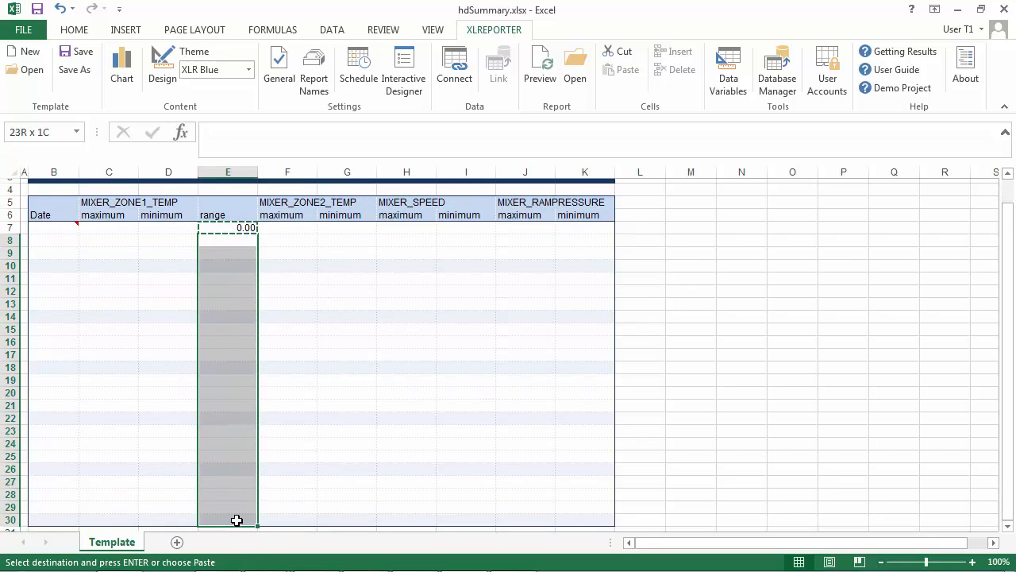
pyautogui.rightClick(233, 328)
pyautogui.click(316, 83)
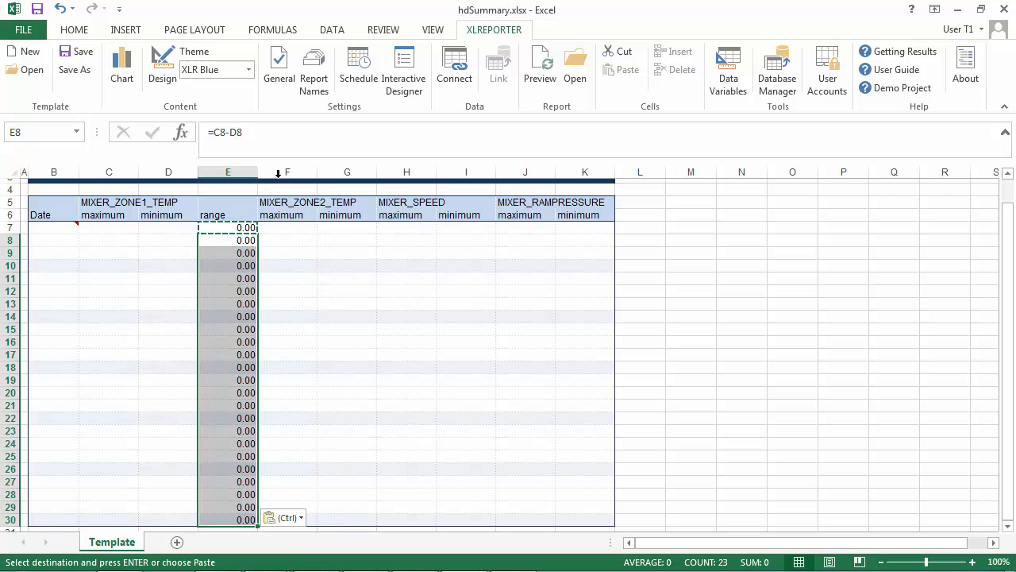
# - Insert an empty column before MIXER_ZONE2_TEMP maximum in the hdSummary group of the XLR_History connection, and save the group
pyautogui.click(455, 88)
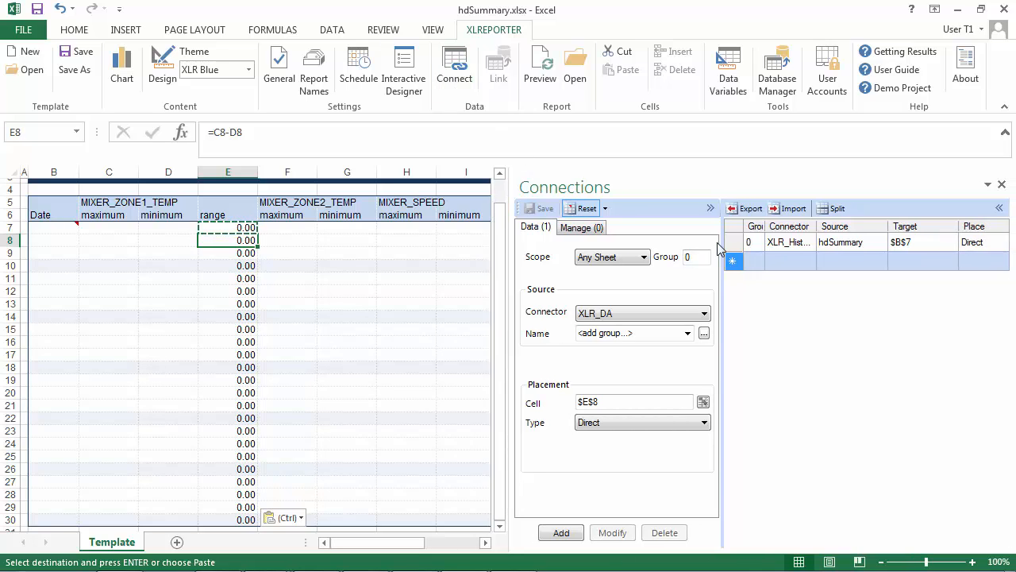
pyautogui.click(784, 248)
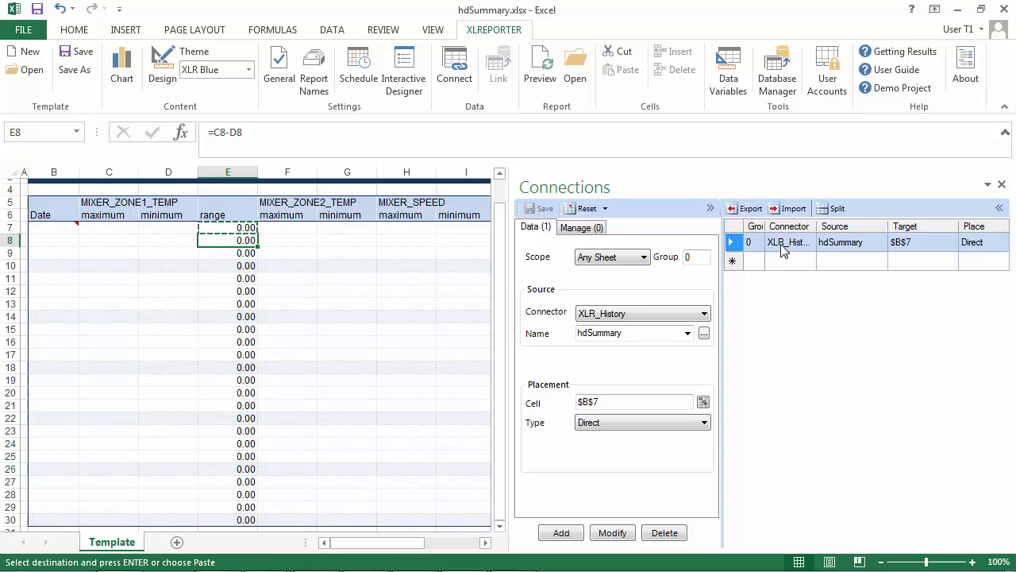
pyautogui.doubleClick(836, 250)
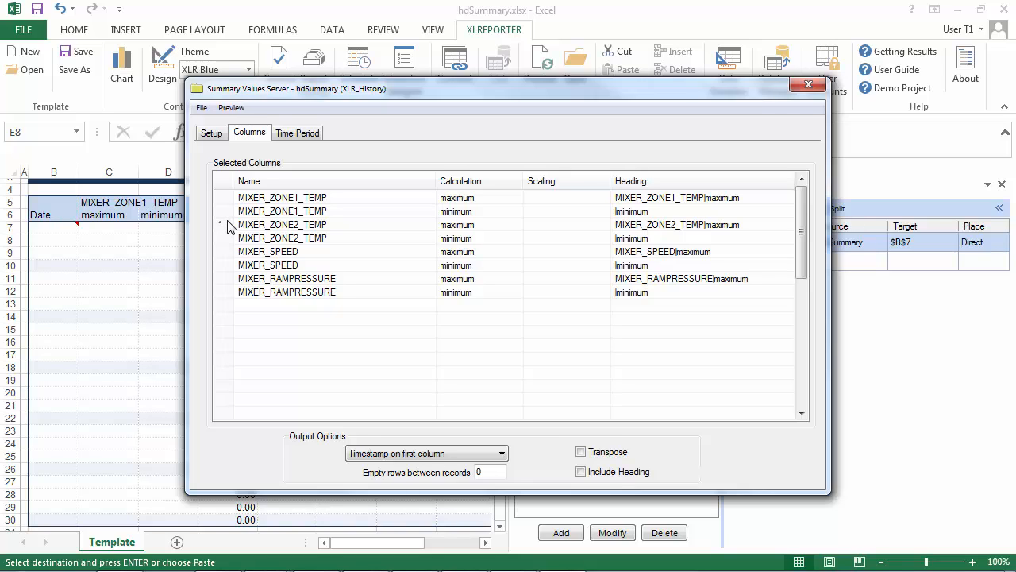
pyautogui.rightClick(228, 226)
pyautogui.click(257, 249)
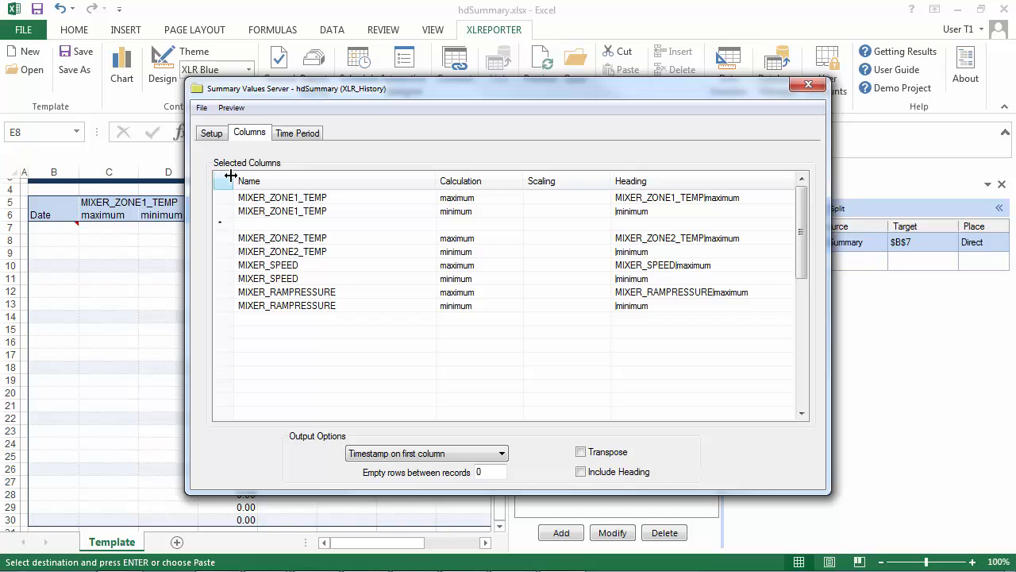
pyautogui.click(201, 107)
pyautogui.click(156, 150)
pyautogui.click(808, 85)
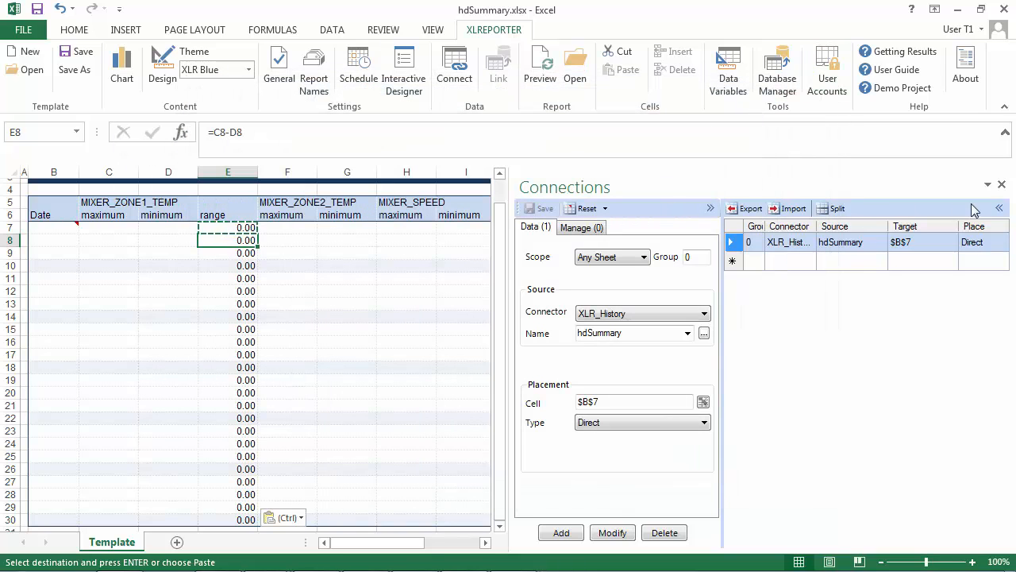
pyautogui.click(1002, 185)
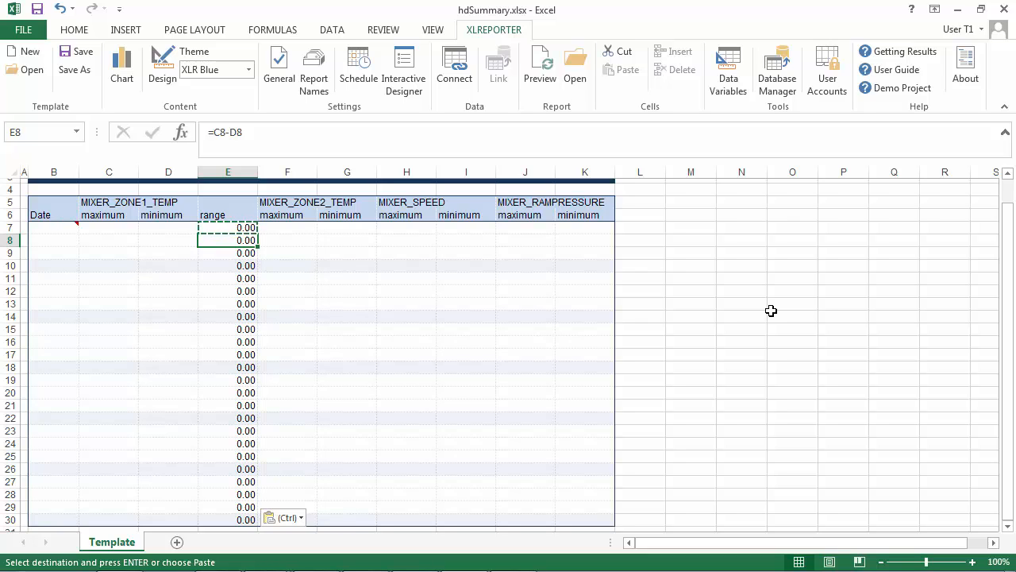
# - Set up a calculation summary by columns with C7:K30 as the source and C31 as the target
pyautogui.click(168, 90)
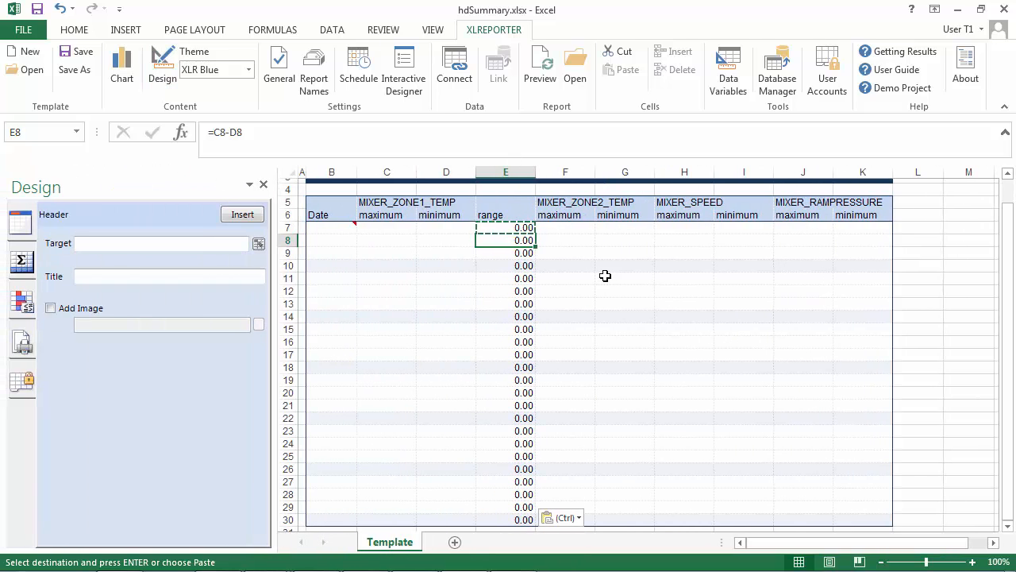
pyautogui.click(24, 262)
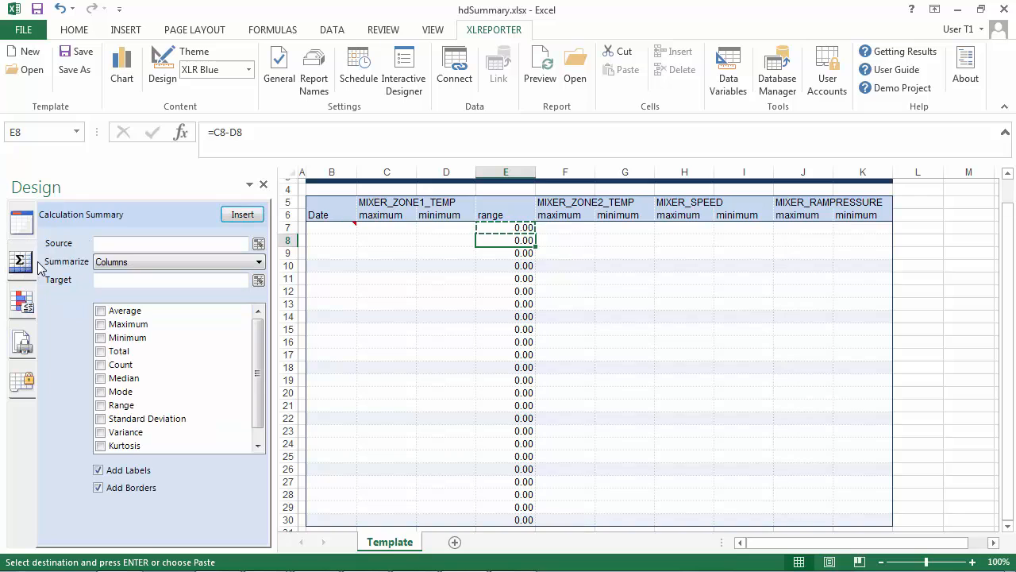
pyautogui.click(449, 324)
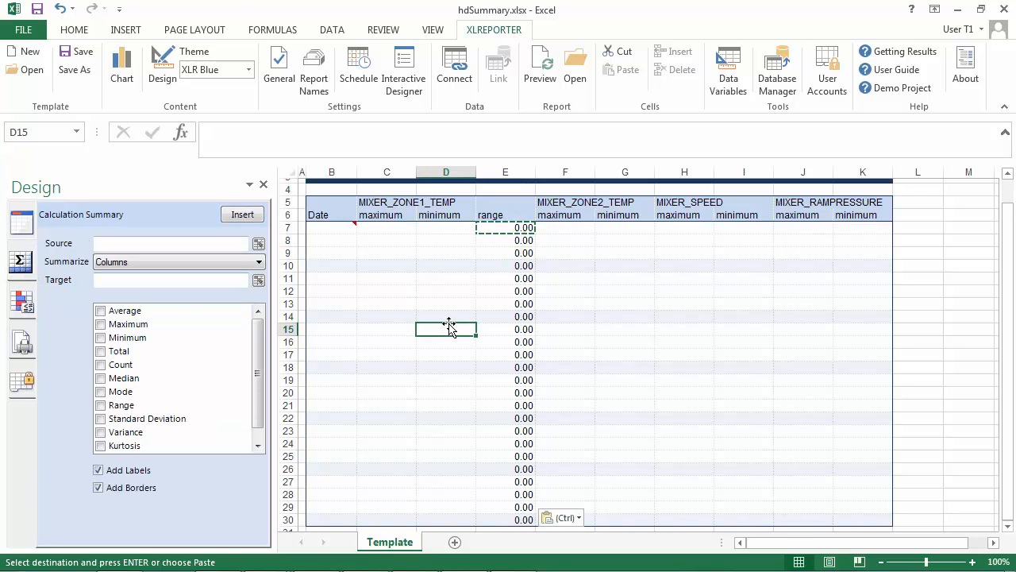
pyautogui.keyDown('ctrl'); pyautogui.scroll(-2, 449, 324); pyautogui.keyUp('ctrl')
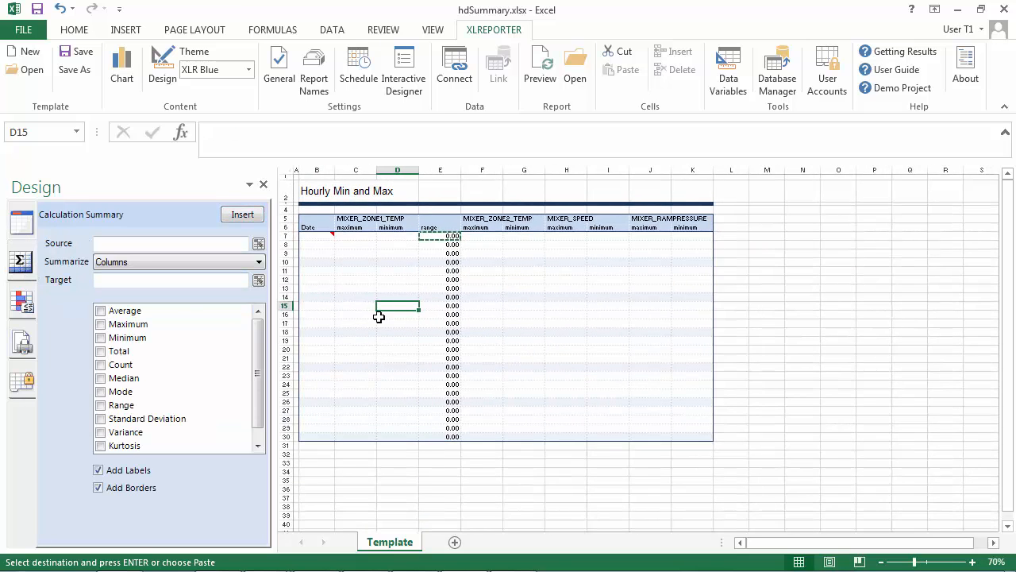
pyautogui.click(193, 247)
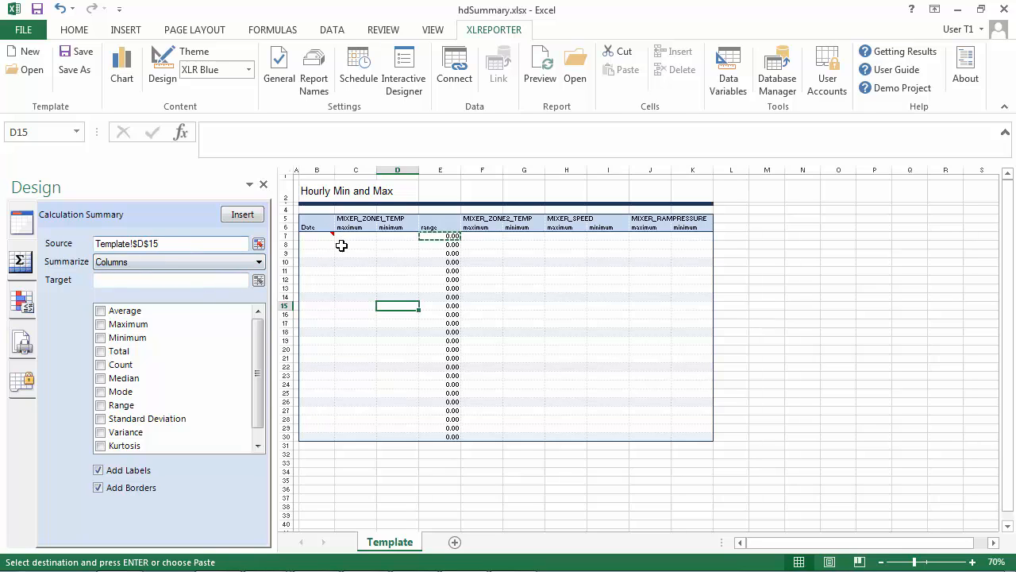
pyautogui.moveTo(350, 237); pyautogui.dragTo(686, 436)
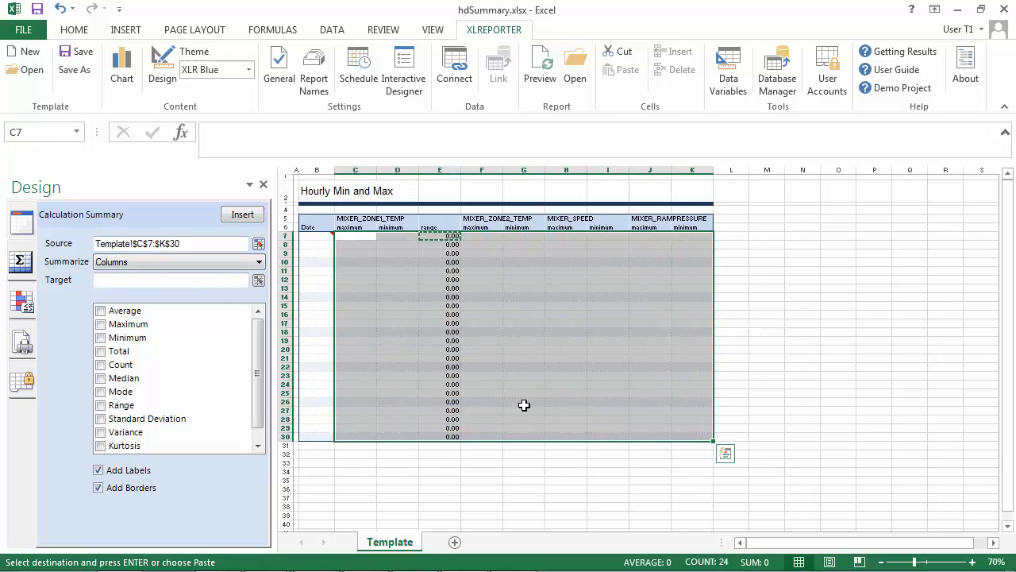
pyautogui.click(119, 280)
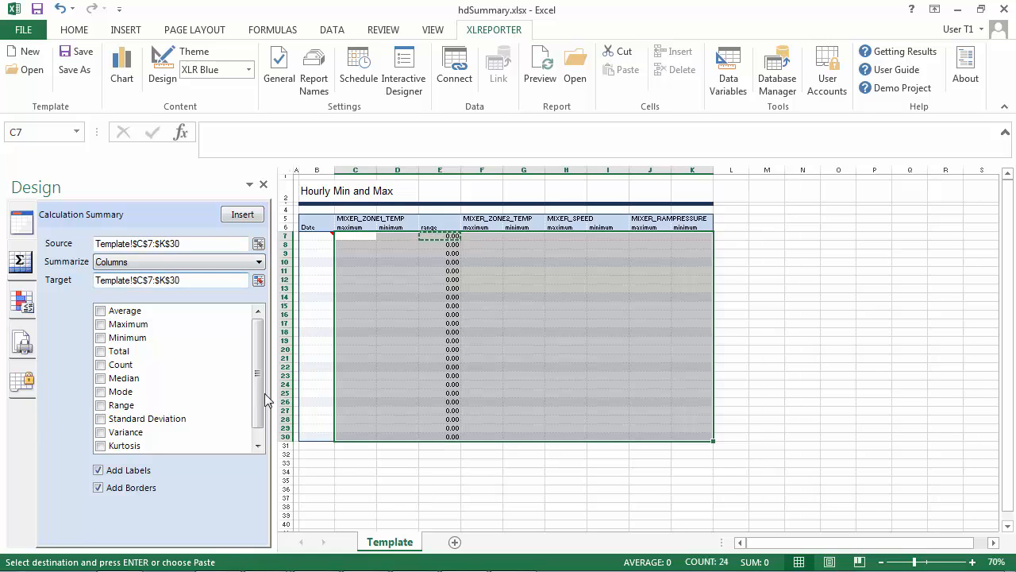
pyautogui.click(357, 448)
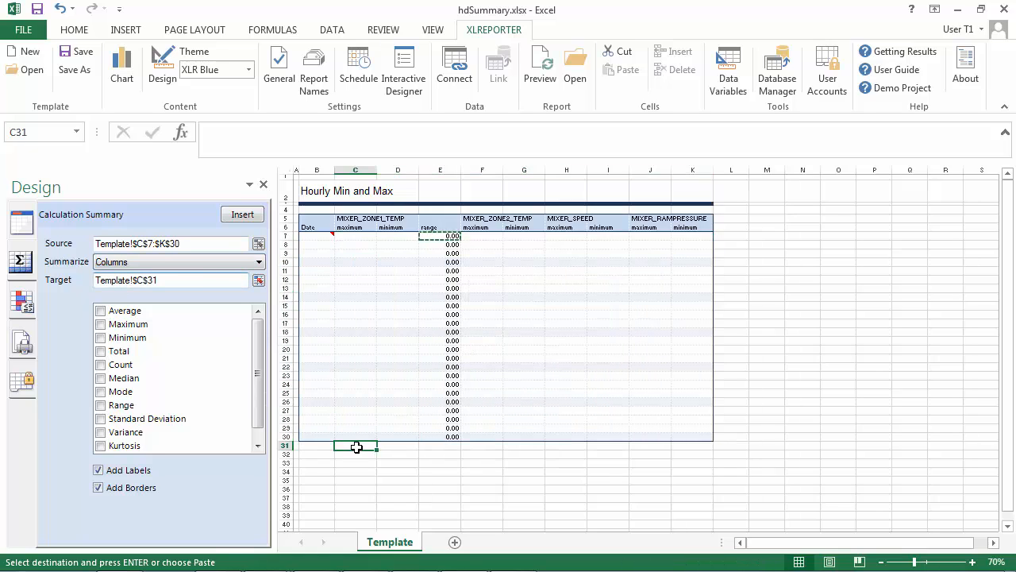
# - Choose Average, Maximum and Minimum as the summary calculations and insert them below the table
pyautogui.click(100, 310)
pyautogui.click(100, 324)
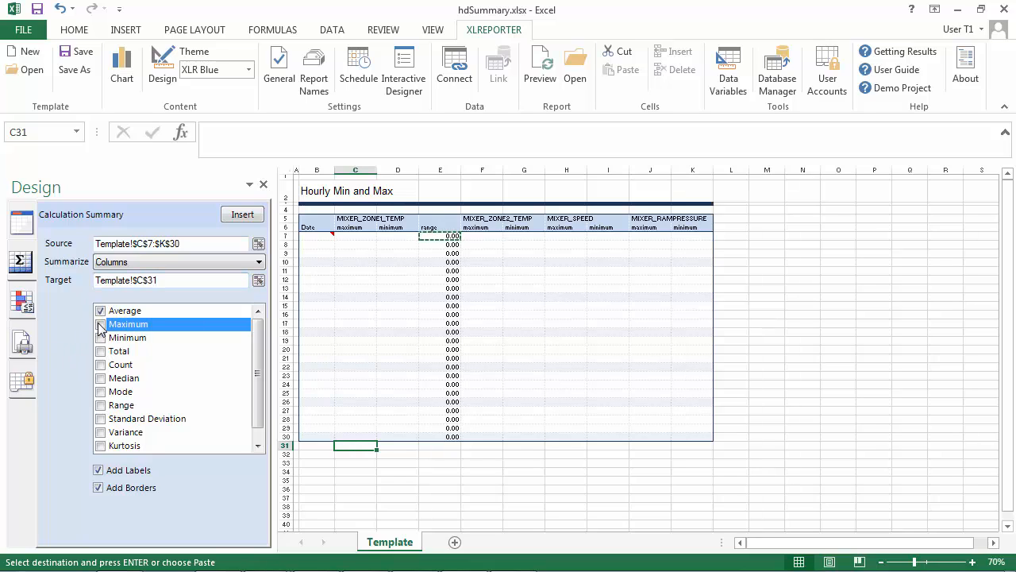
pyautogui.click(100, 338)
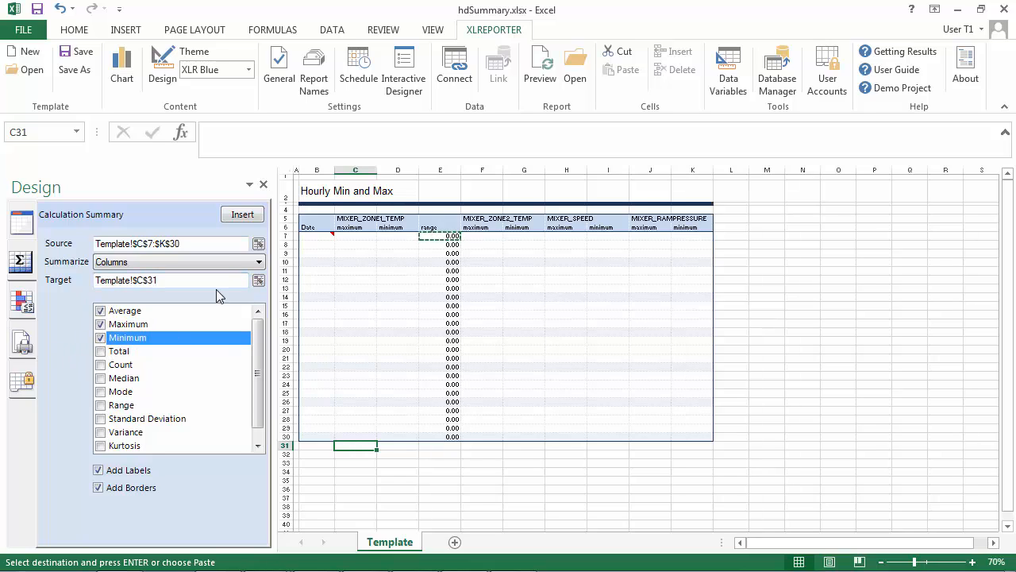
pyautogui.click(245, 216)
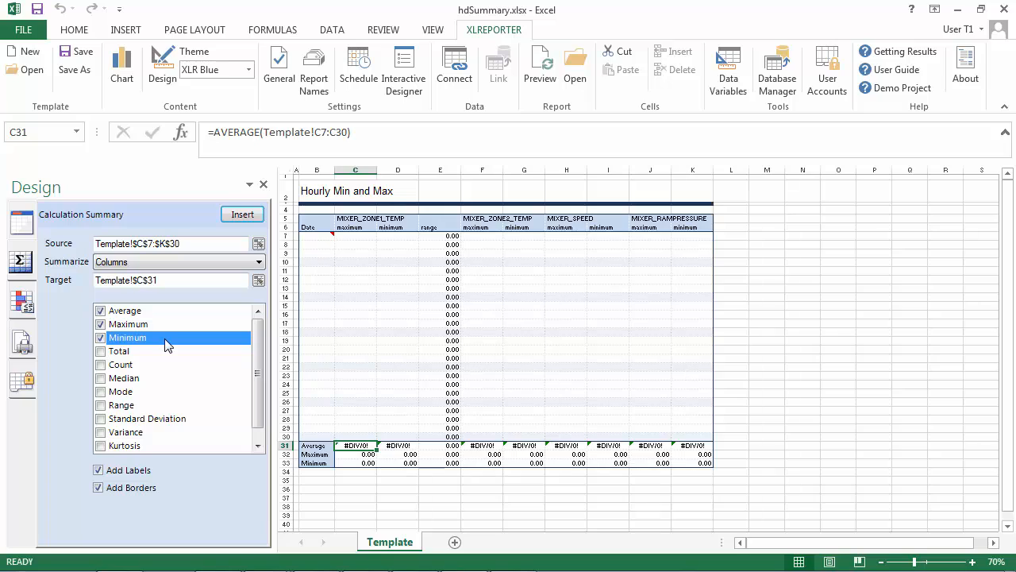
# - Insert a Line Only chart with C5:D30 as vertical values, B5:B30 as horizontal values and 2 header rows
pyautogui.click(127, 89)
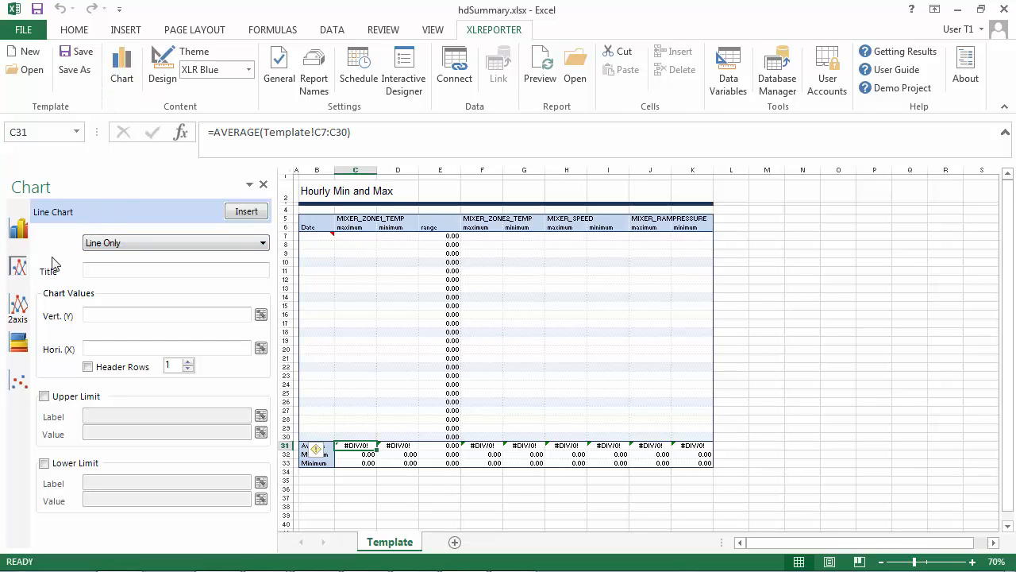
pyautogui.click(93, 316)
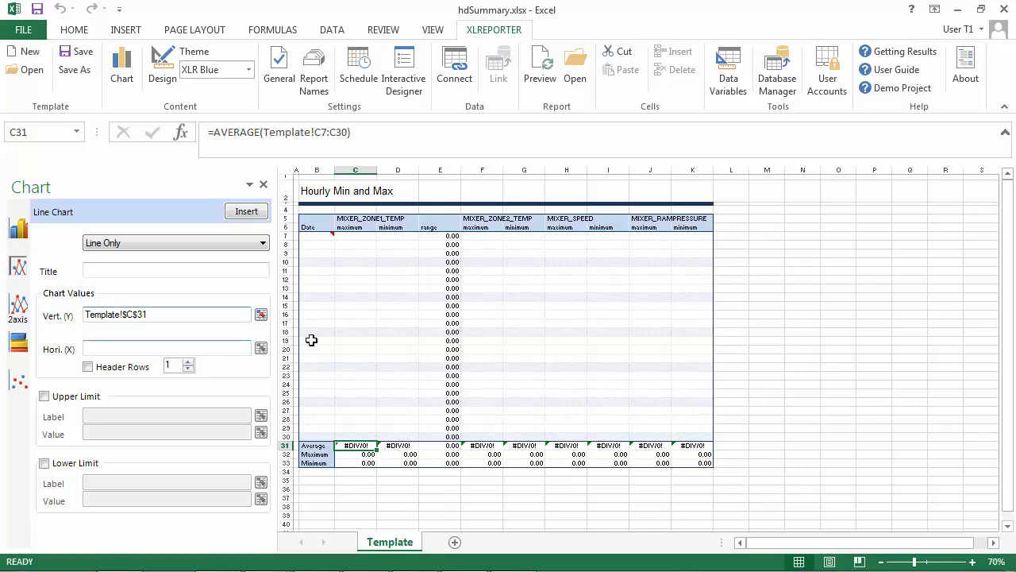
pyautogui.moveTo(353, 218); pyautogui.dragTo(416, 435)
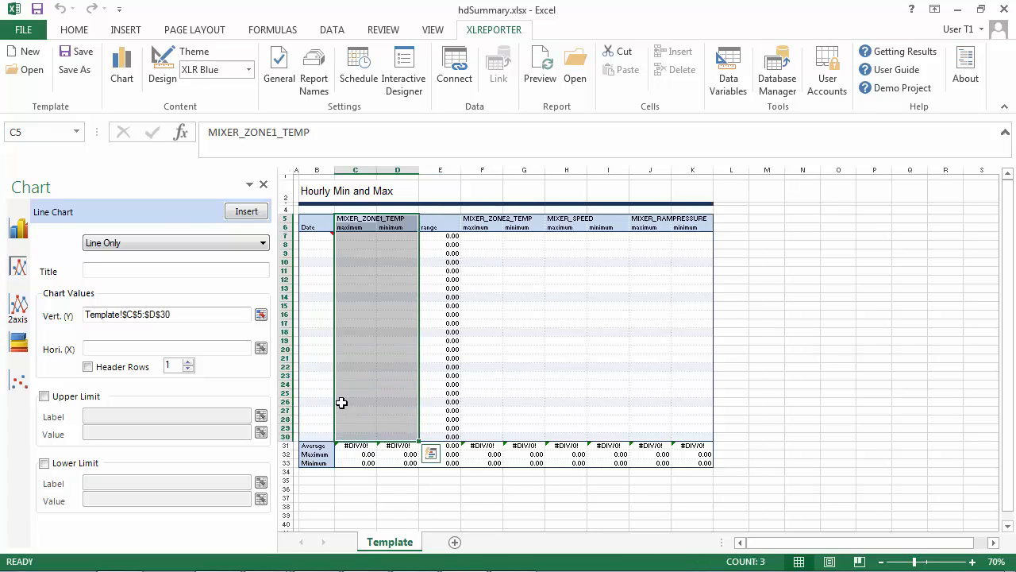
pyautogui.click(129, 349)
pyautogui.moveTo(316, 218); pyautogui.dragTo(320, 436)
pyautogui.click(87, 366)
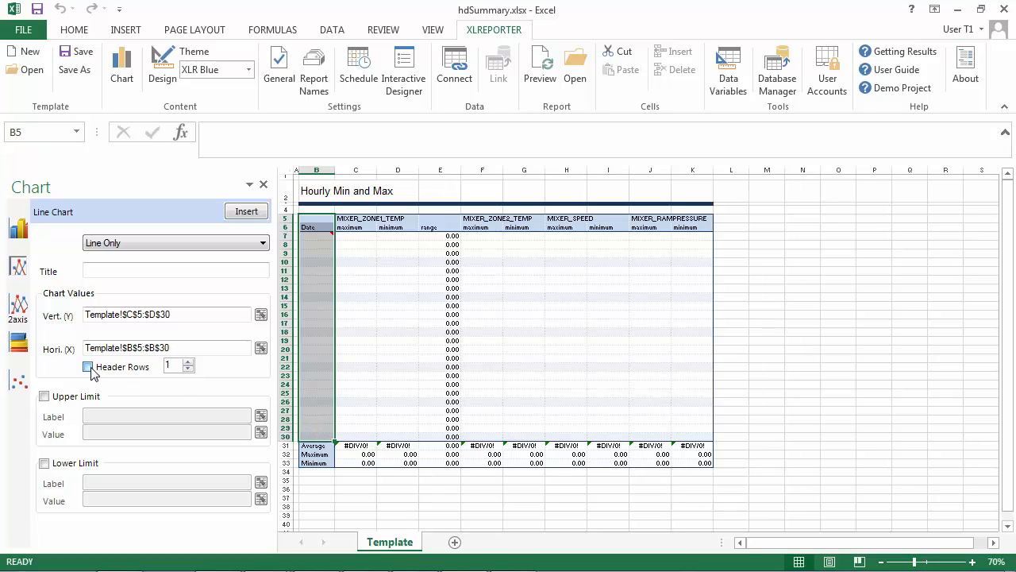
pyautogui.click(191, 363)
pyautogui.click(248, 213)
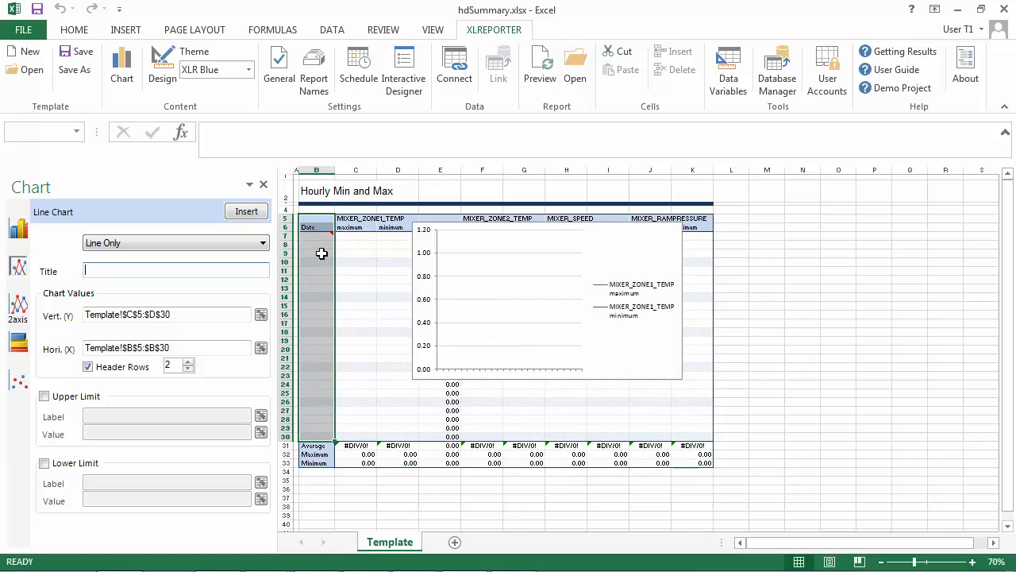
# - Increase the height of row 4 to make room for the chart between the report title and the table
pyautogui.click(283, 209)
pyautogui.moveTo(284, 213); pyautogui.dragTo(283, 317)
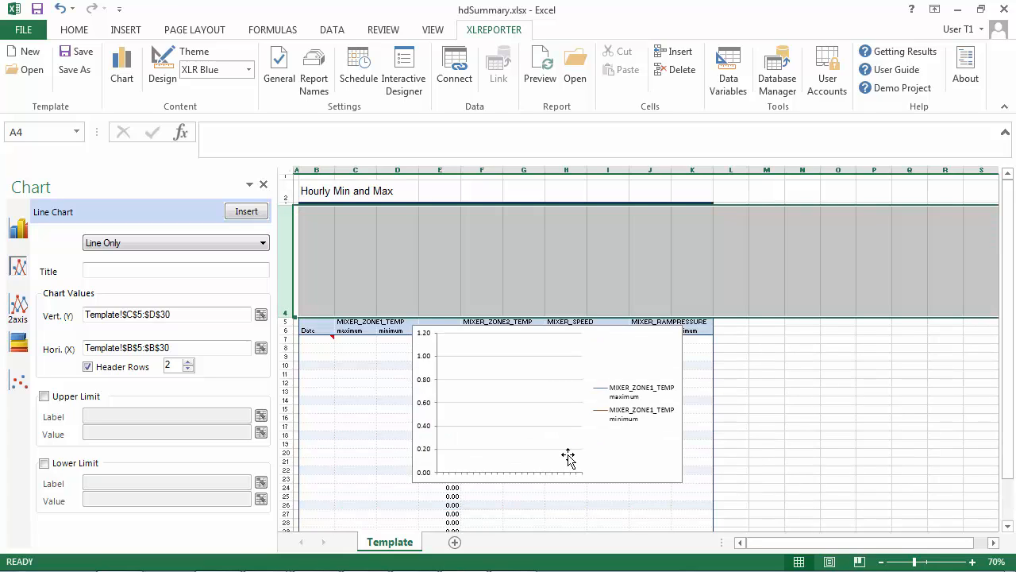
# - Turn on Snap to Grid alignment for the zone 1 temperature line chart
pyautogui.click(647, 460)
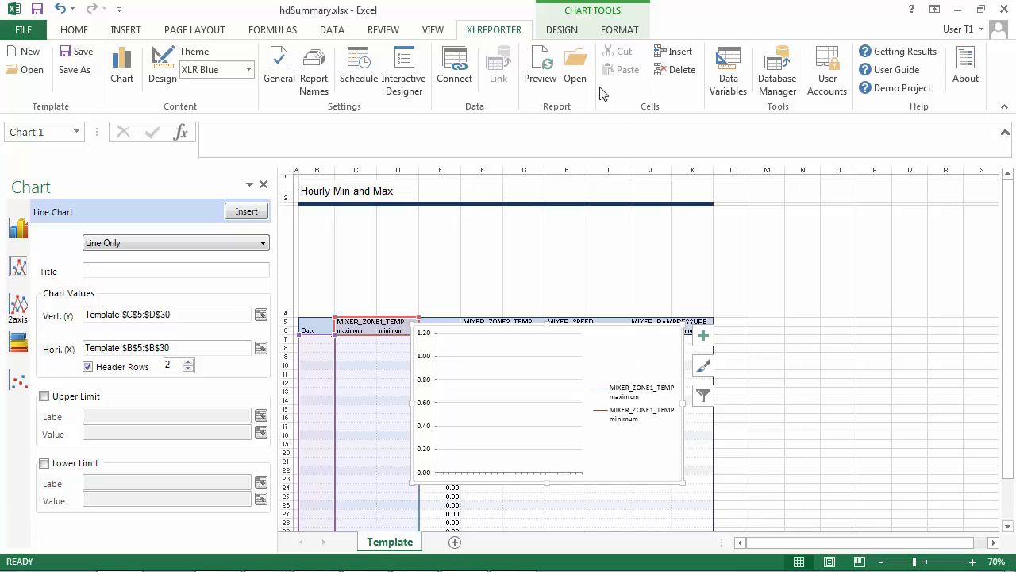
pyautogui.click(618, 36)
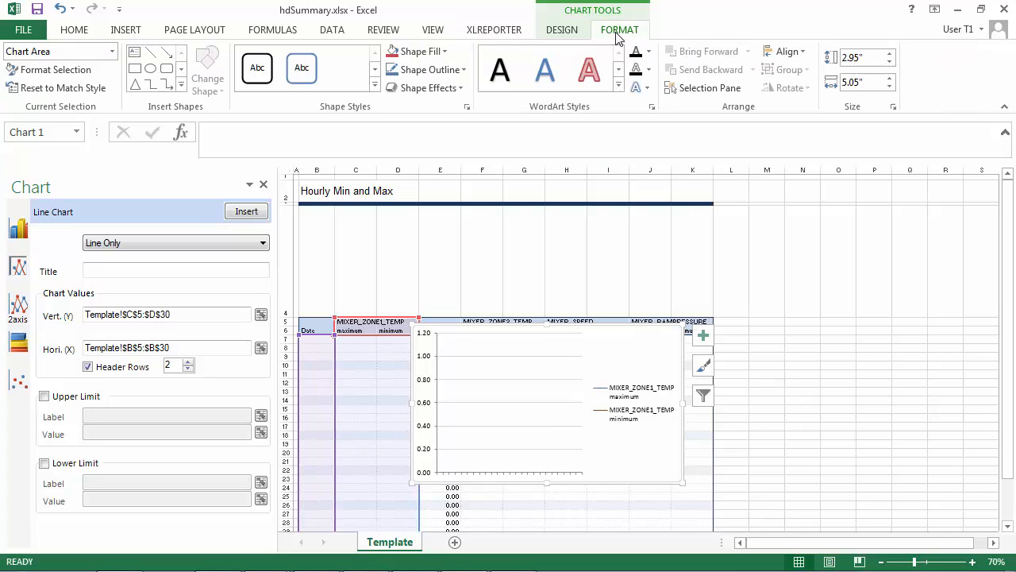
pyautogui.click(785, 51)
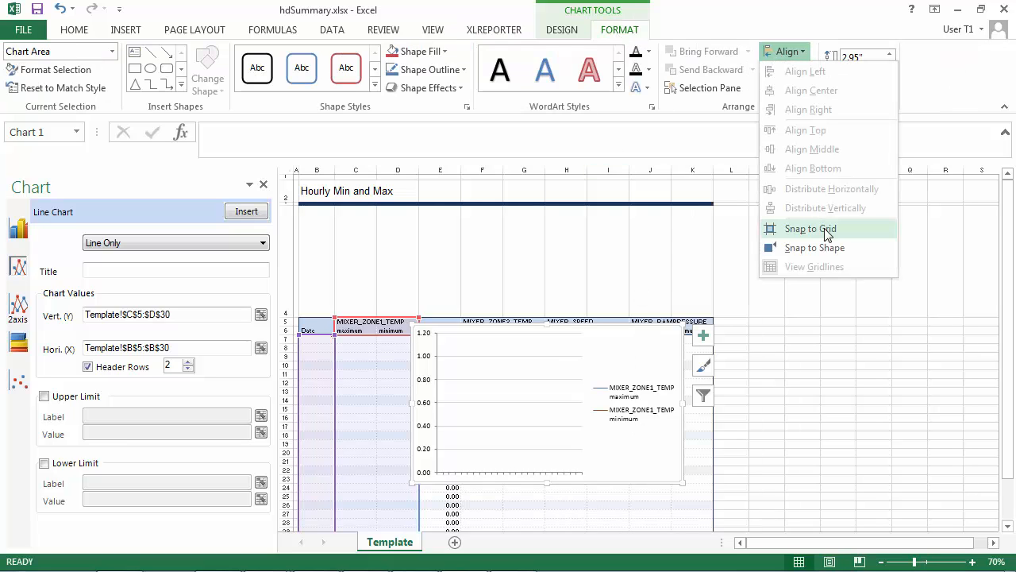
pyautogui.click(794, 230)
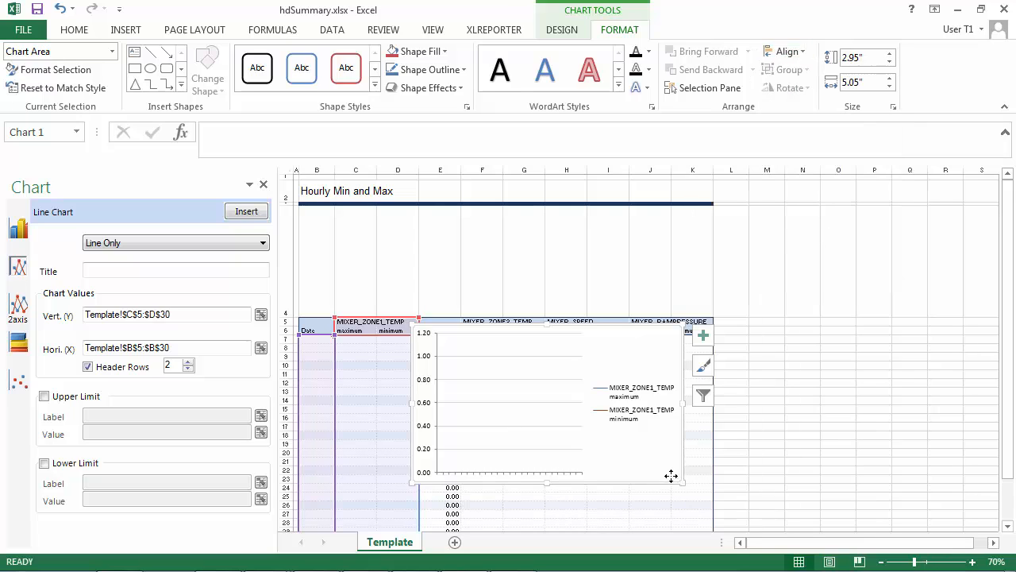
# - Move and resize the line chart to fill row 4 across columns B to K, and close the Chart pane
pyautogui.moveTo(672, 474)
pyautogui.mouseDown()
pyautogui.moveTo(630, 389)
pyautogui.moveTo(551, 358)
pyautogui.moveTo(565, 362)
pyautogui.moveTo(579, 304)
pyautogui.moveTo(693, 309)
pyautogui.mouseUp()
pyautogui.click(731, 357)
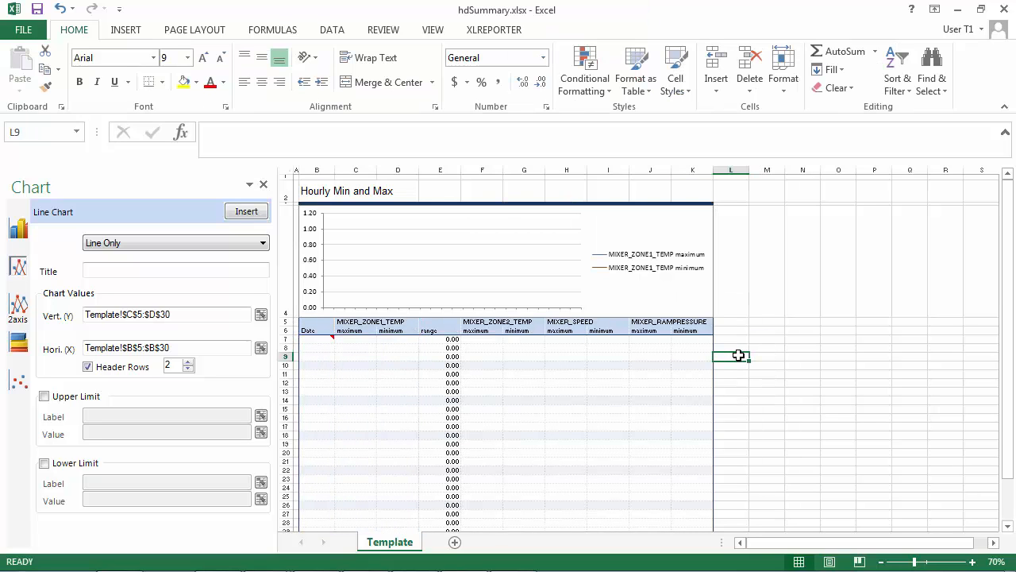
pyautogui.click(264, 185)
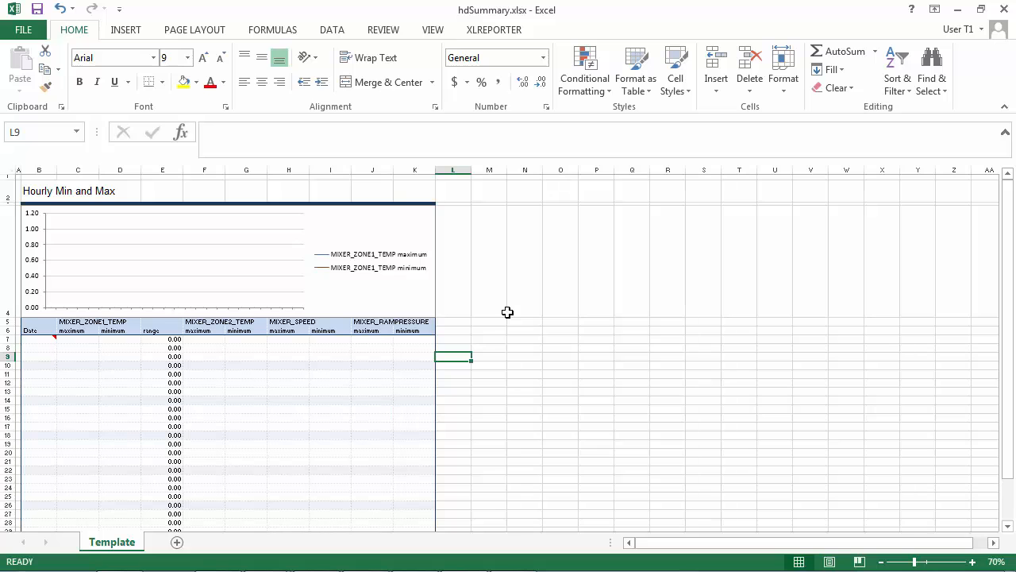
# - Preview the hdSummary template and generate its on-demand report with the preset date
pyautogui.click(492, 32)
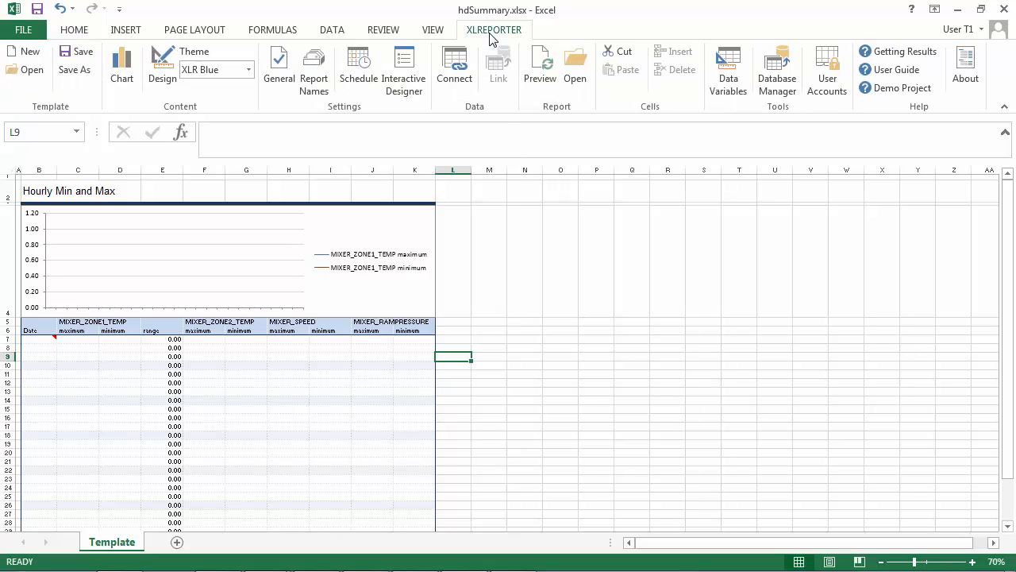
pyautogui.click(546, 78)
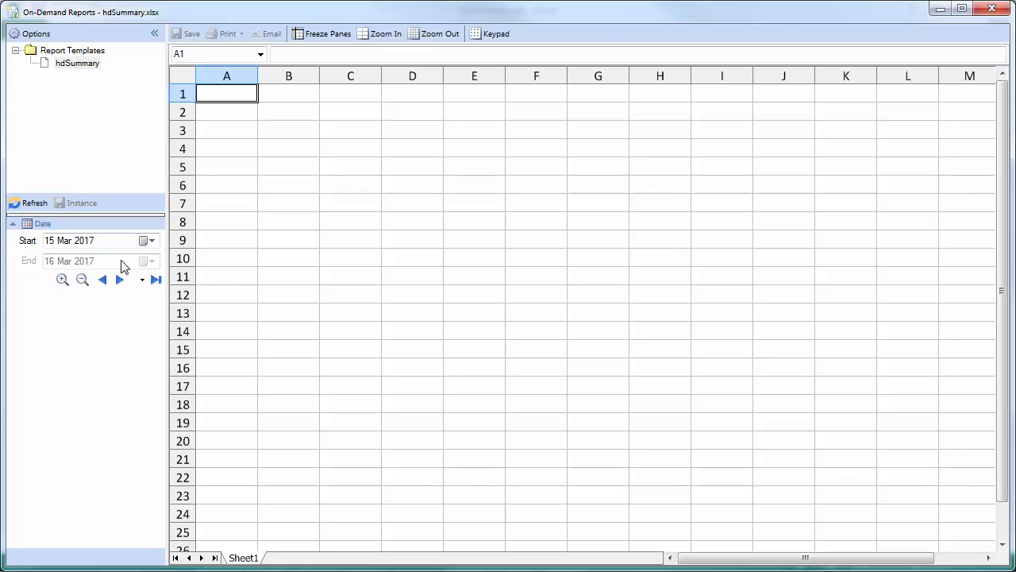
pyautogui.click(35, 206)
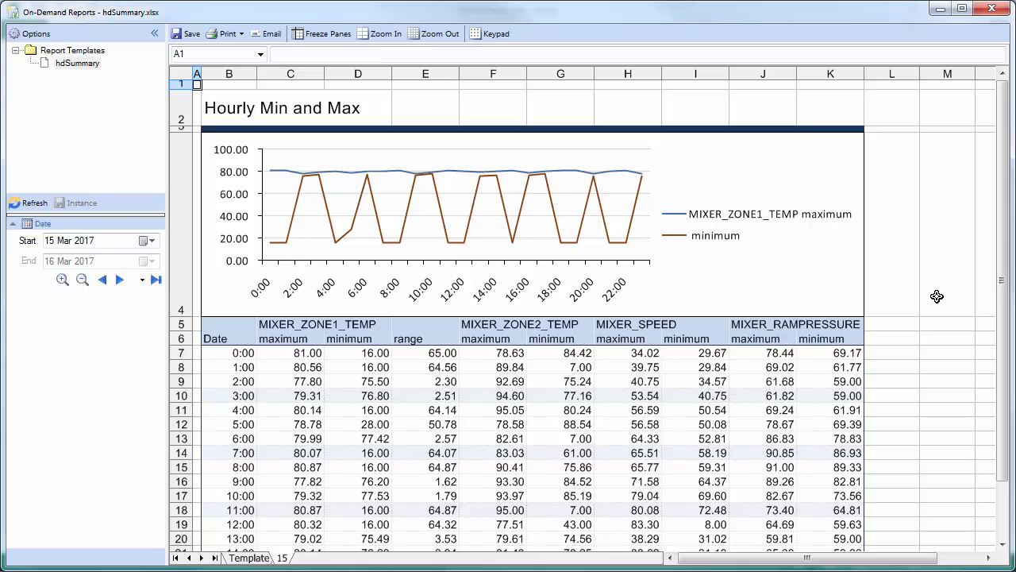
# - Examine the range formula in E7 and the Average, Maximum and Minimum rows below the report table
pyautogui.click(445, 354)
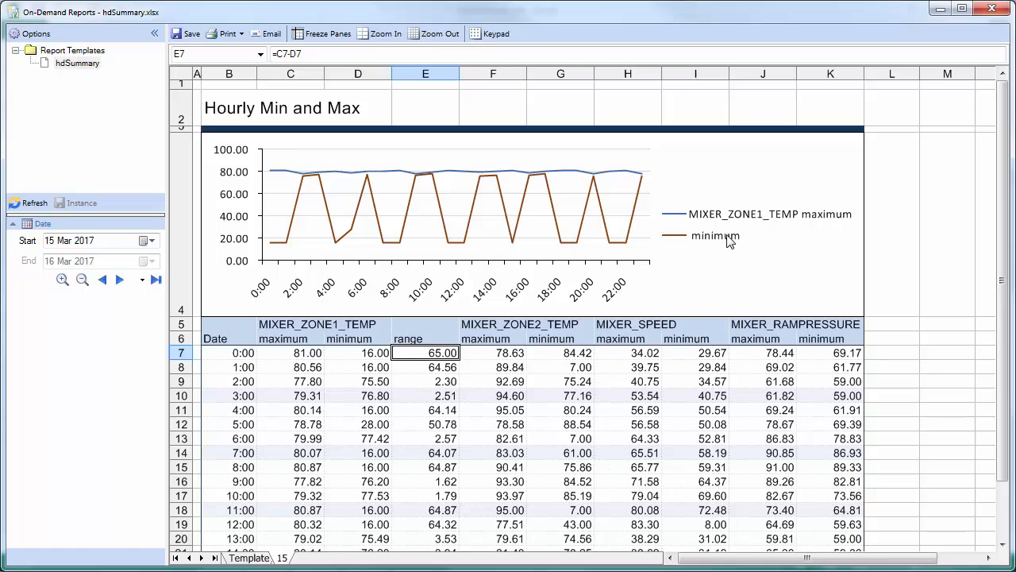
pyautogui.scroll(-4, 620, 306)
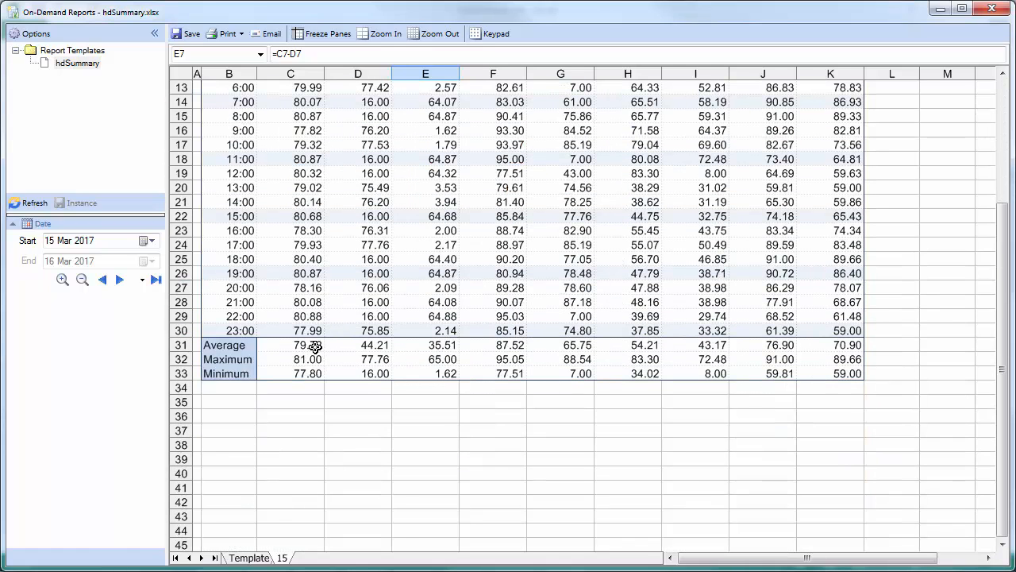
pyautogui.scroll(5, 893, 383)
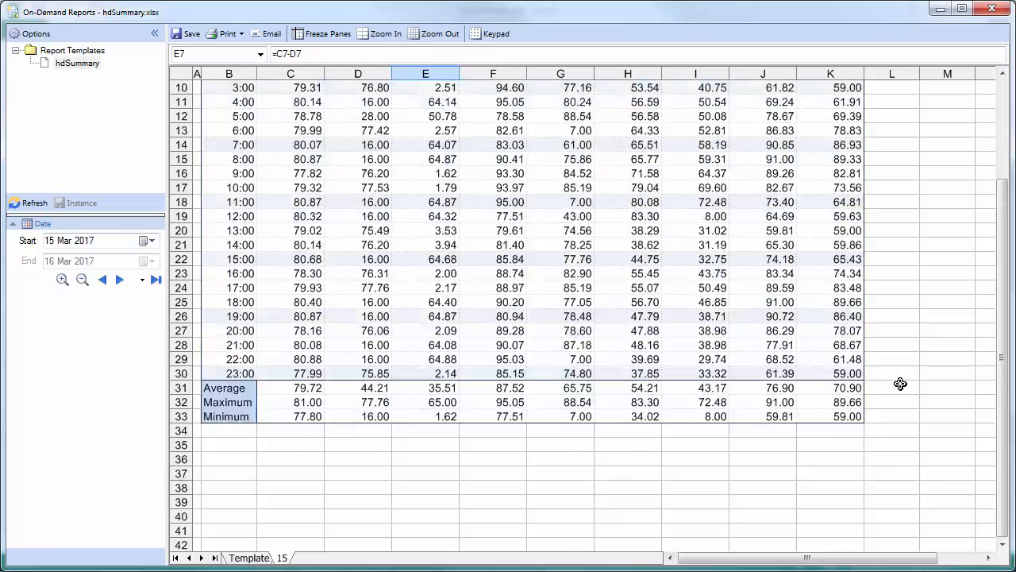